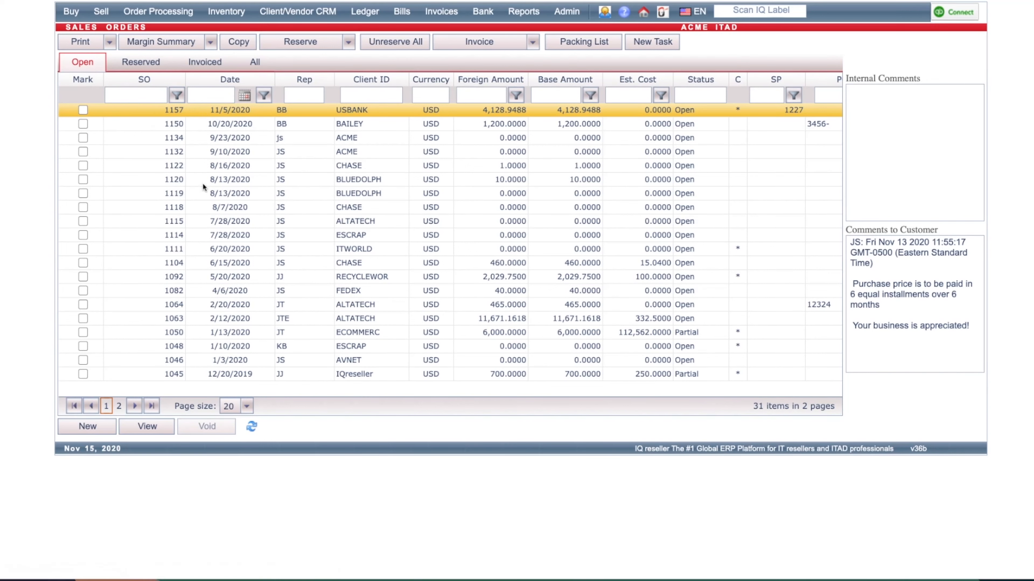
# Step: Review the lists of reserved, invoiced and all sales orders
pyautogui.click(131, 61)
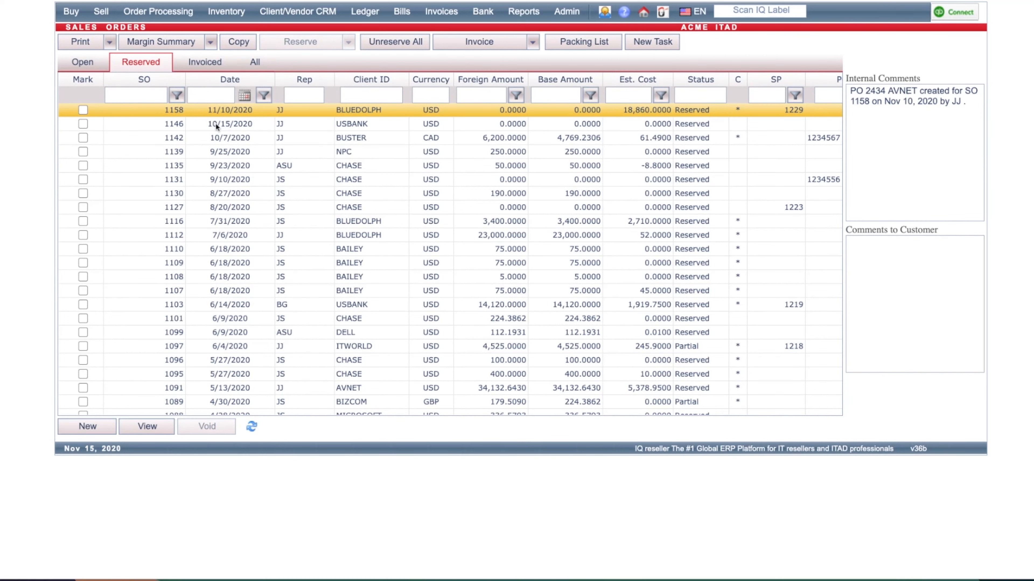
pyautogui.click(208, 63)
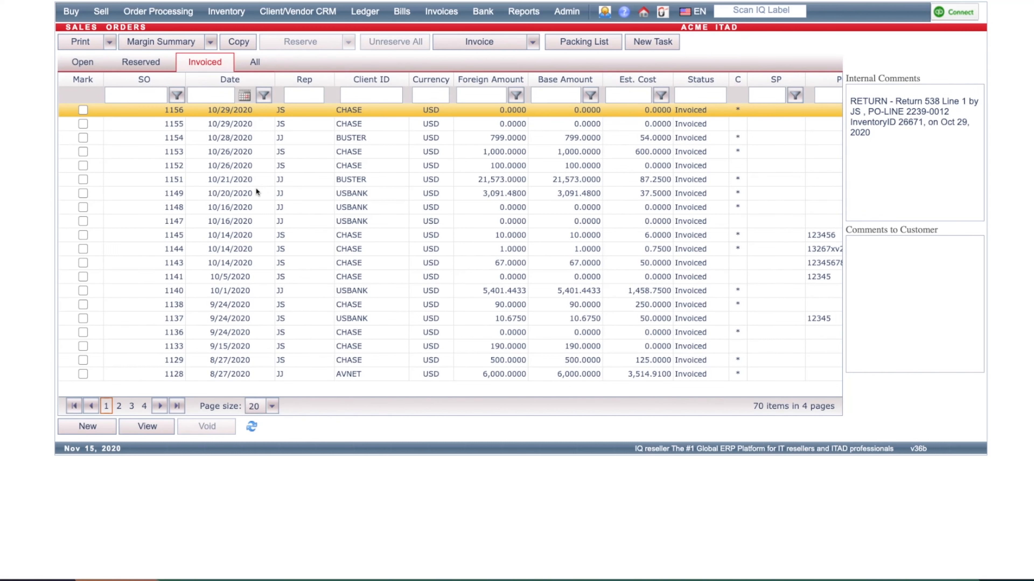
pyautogui.click(271, 67)
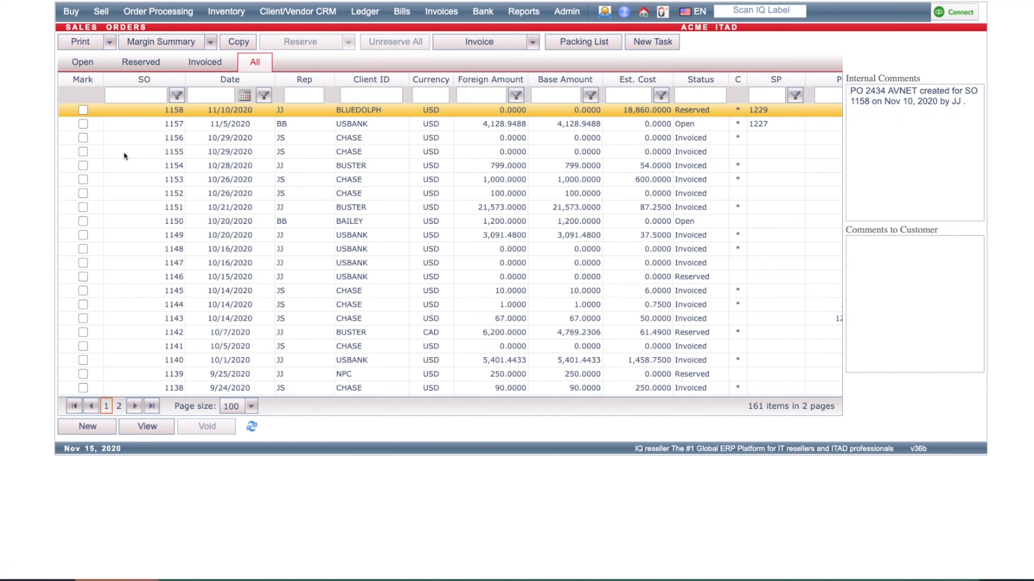
# Step: Create a new sales order and assign the client CHASE (Chase Consulting) from the client lookup
pyautogui.click(87, 426)
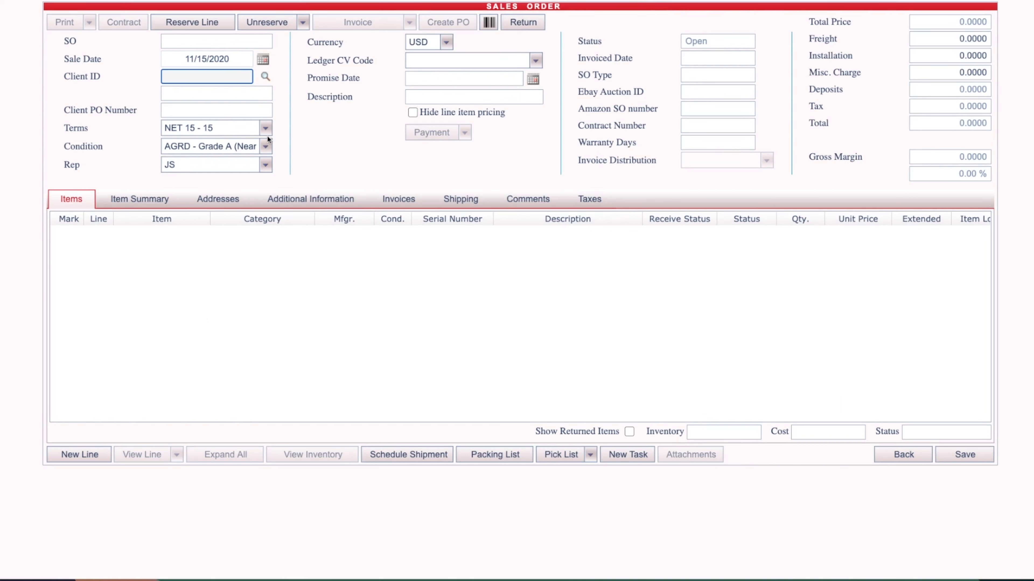
pyautogui.click(265, 76)
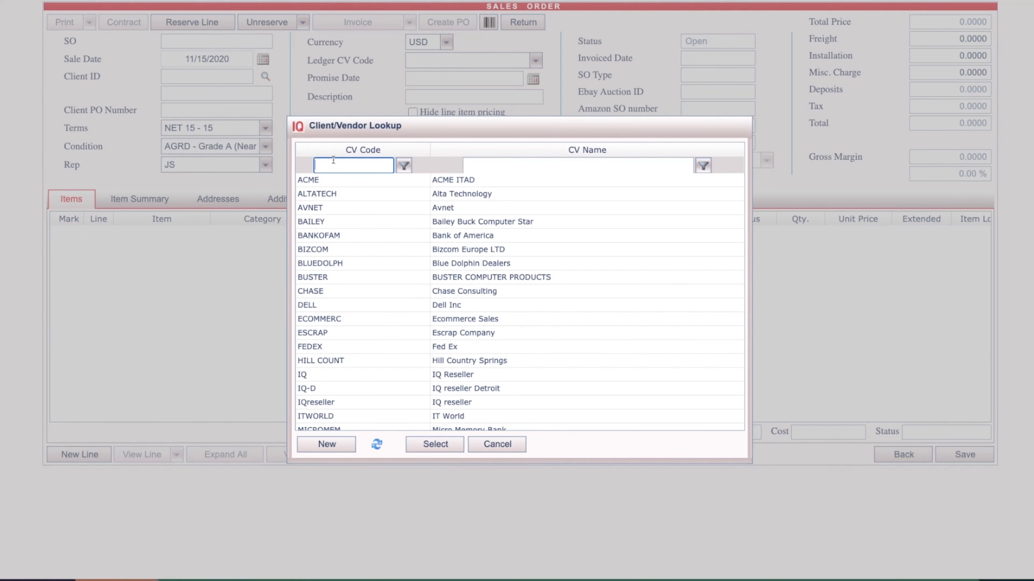
pyautogui.click(330, 290)
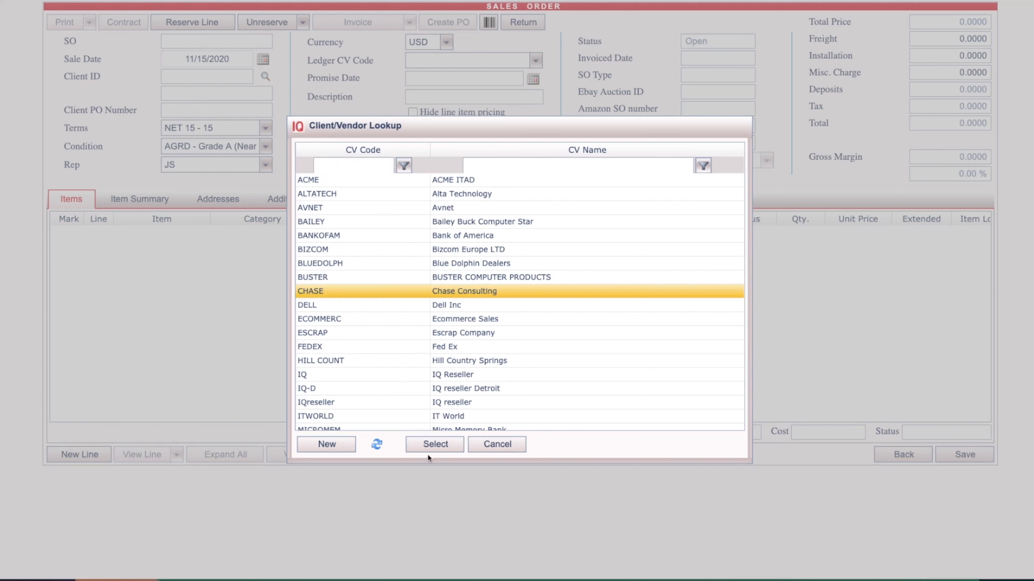
pyautogui.click(432, 446)
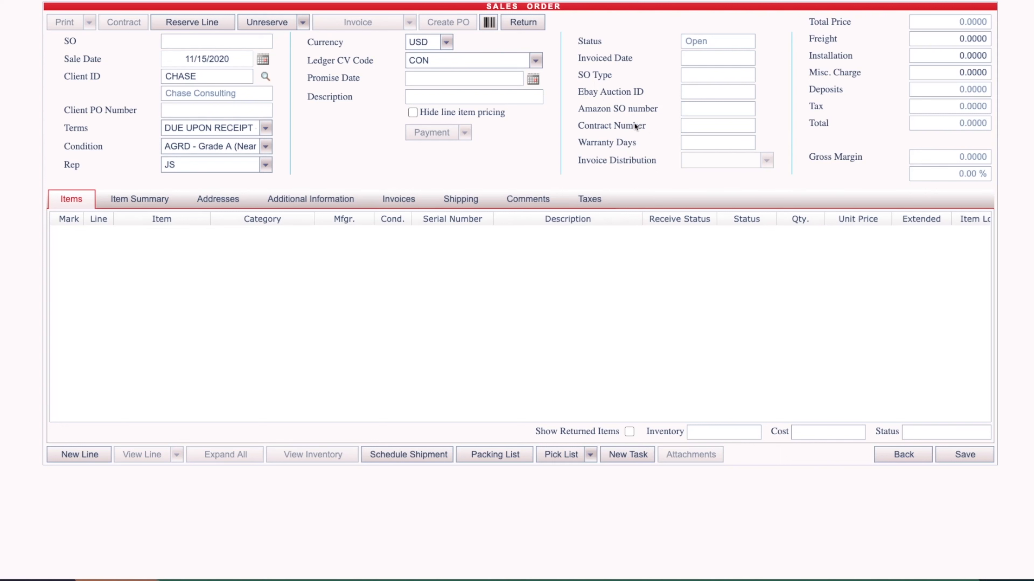
pyautogui.click(691, 95)
# Step: Review the order's addresses, additional information, invoices and shipping details
pyautogui.click(206, 203)
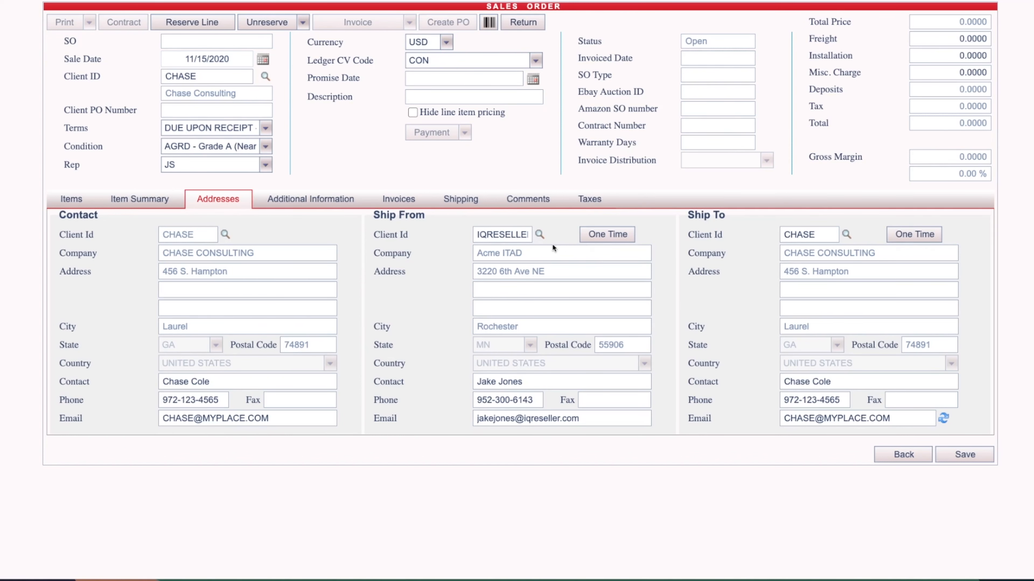
pyautogui.click(318, 207)
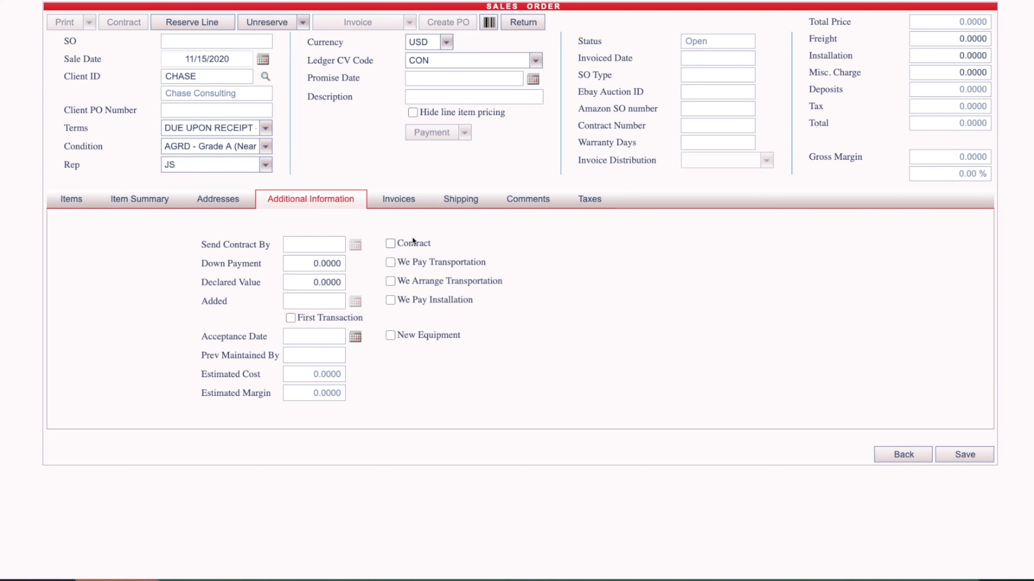
pyautogui.click(404, 205)
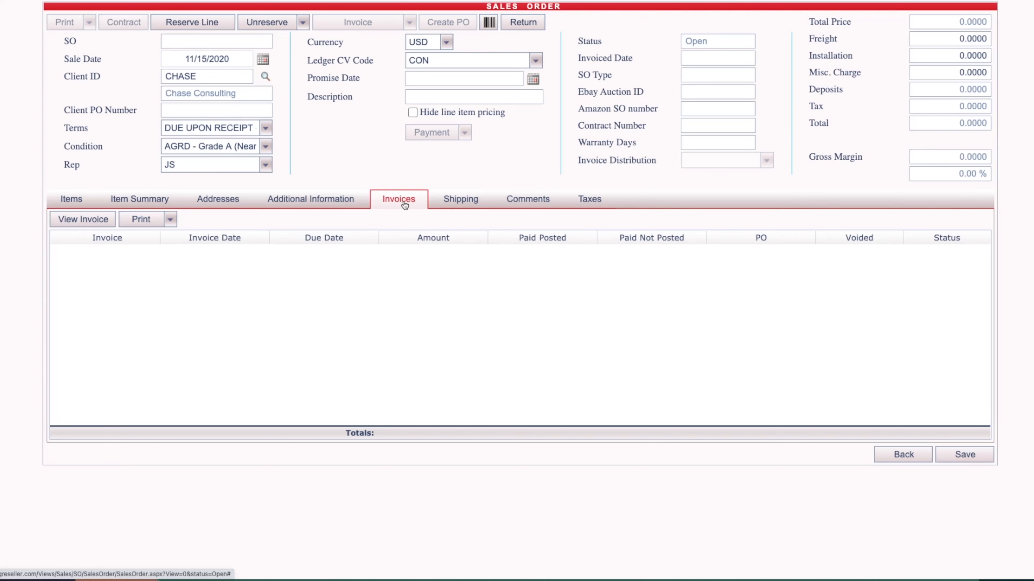
pyautogui.click(455, 206)
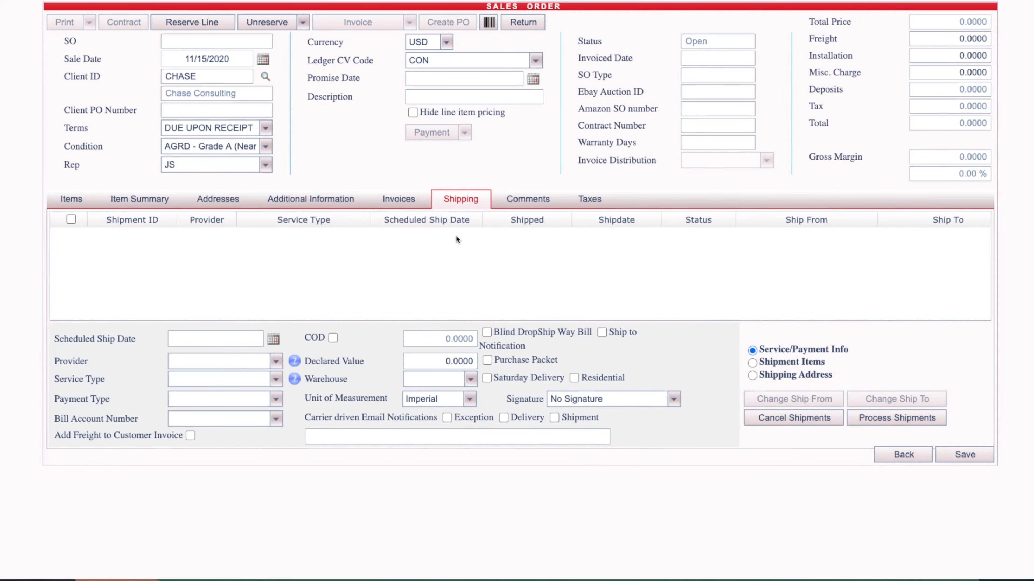
# Step: Insert the predefined THANK YOU comment into the order's comments to the customer and review the tax settings
pyautogui.click(528, 200)
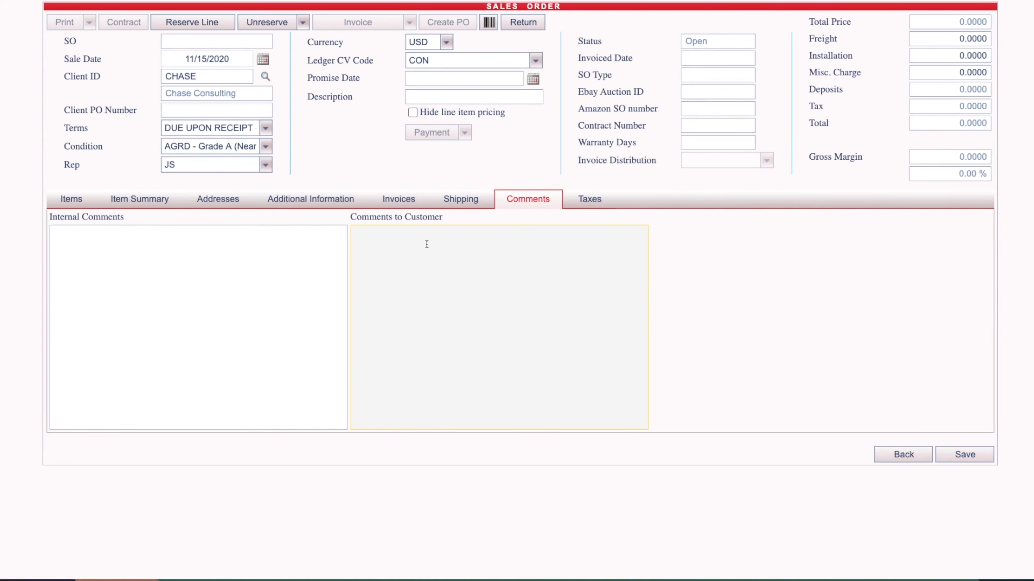
pyautogui.rightClick(423, 244)
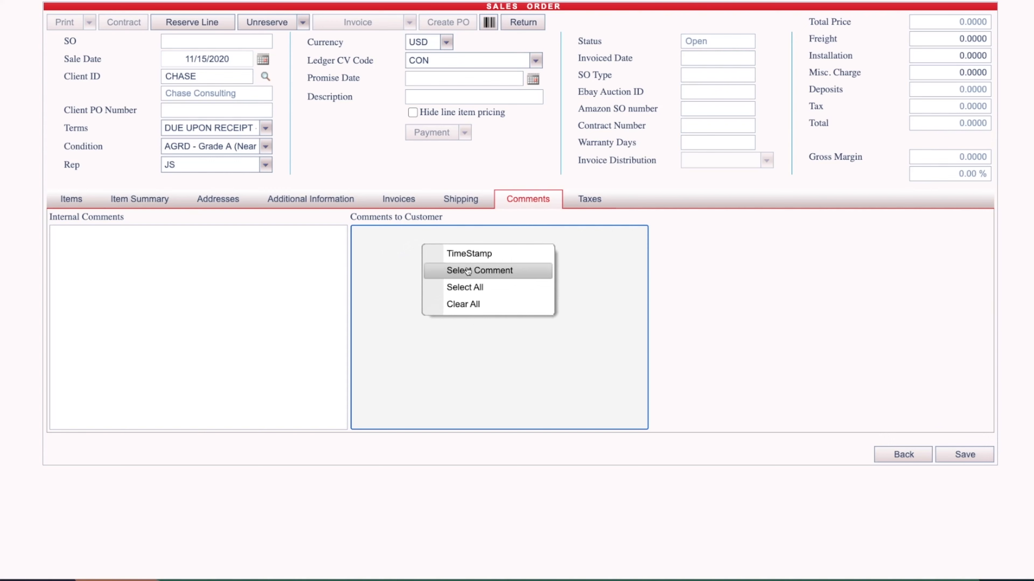
pyautogui.click(477, 271)
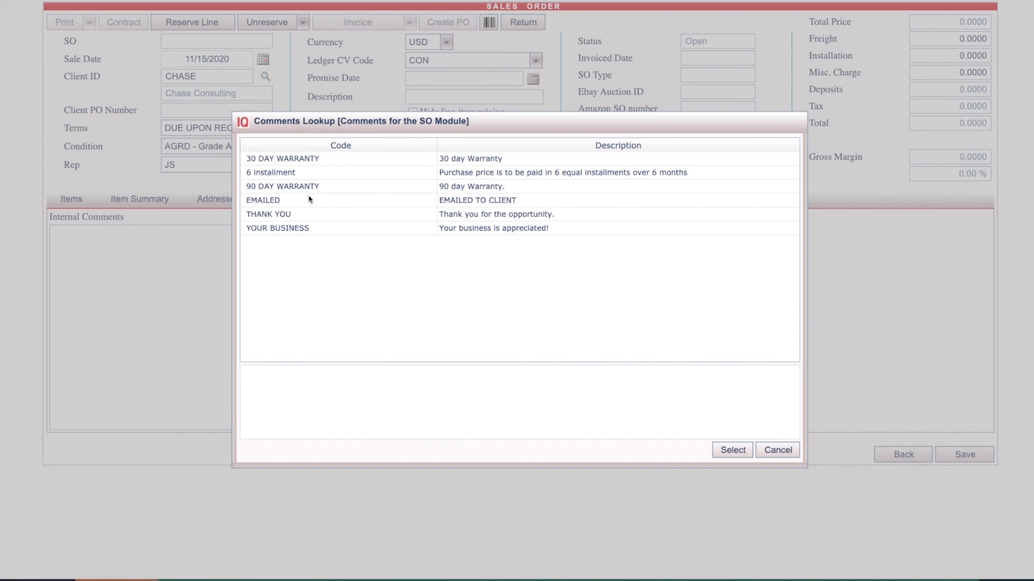
pyautogui.click(314, 213)
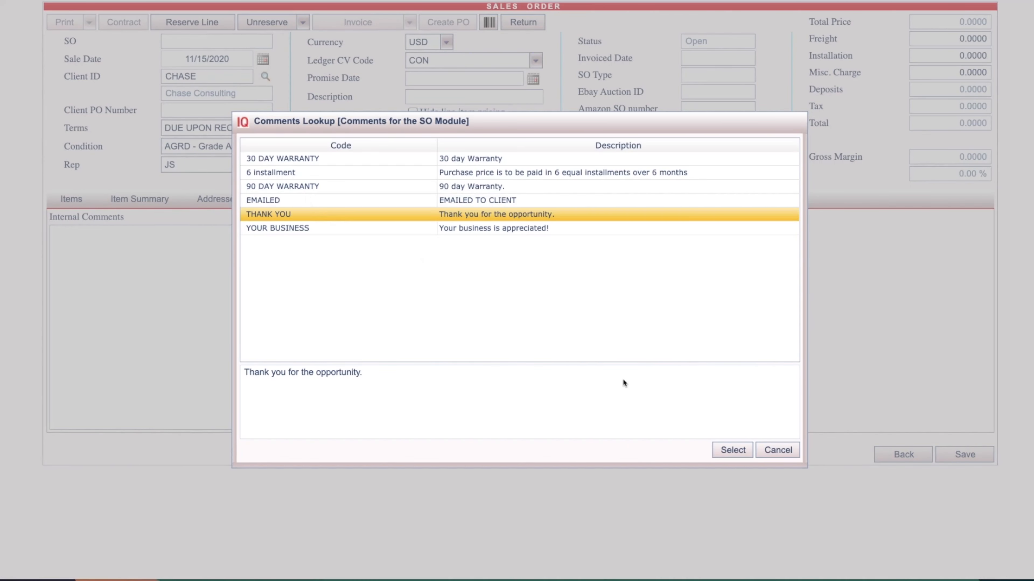
pyautogui.click(729, 450)
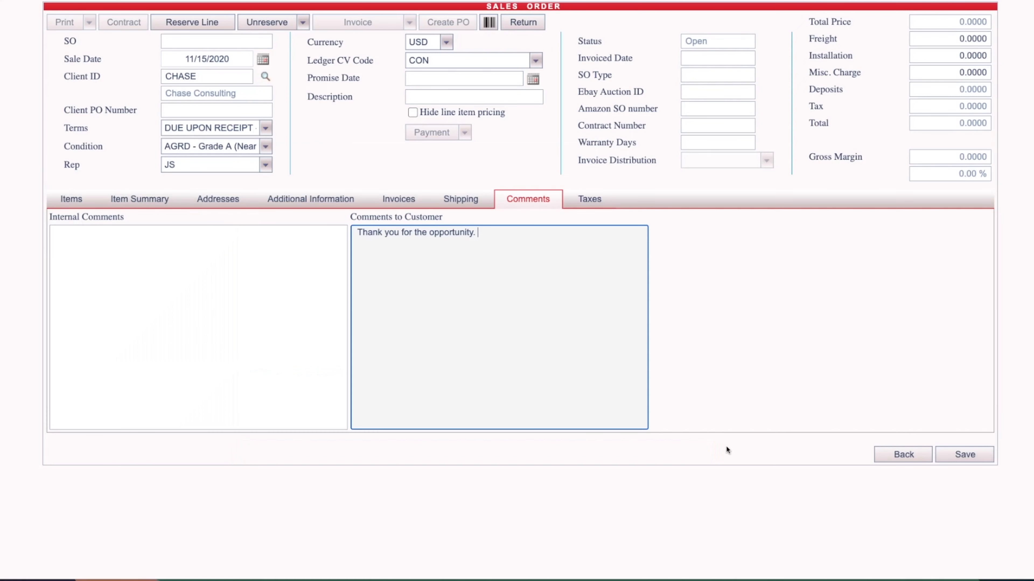
pyautogui.click(589, 199)
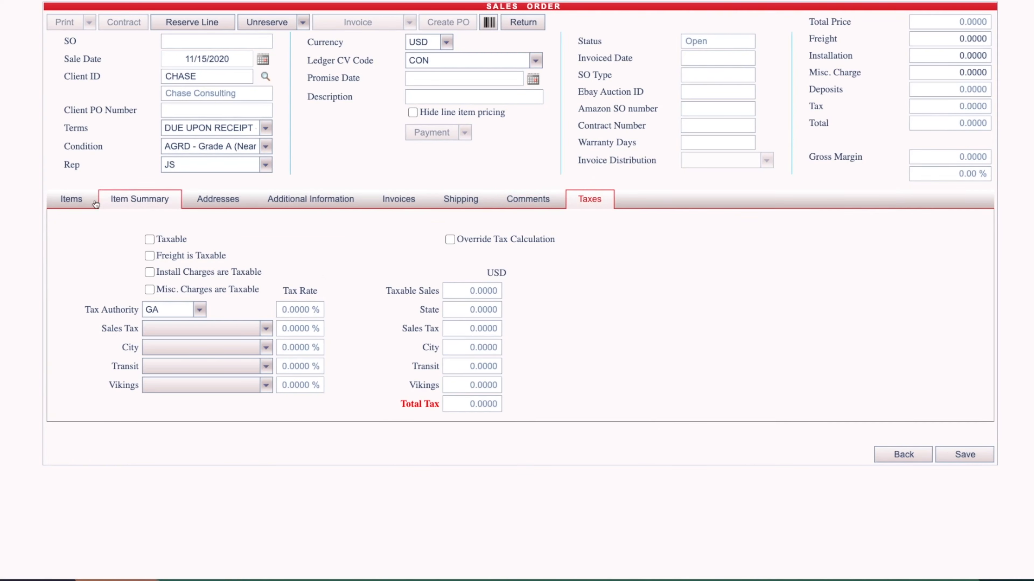
# Step: Start a new order line for item ELITEBOOK 2540P and check the item's transaction history
pyautogui.click(71, 199)
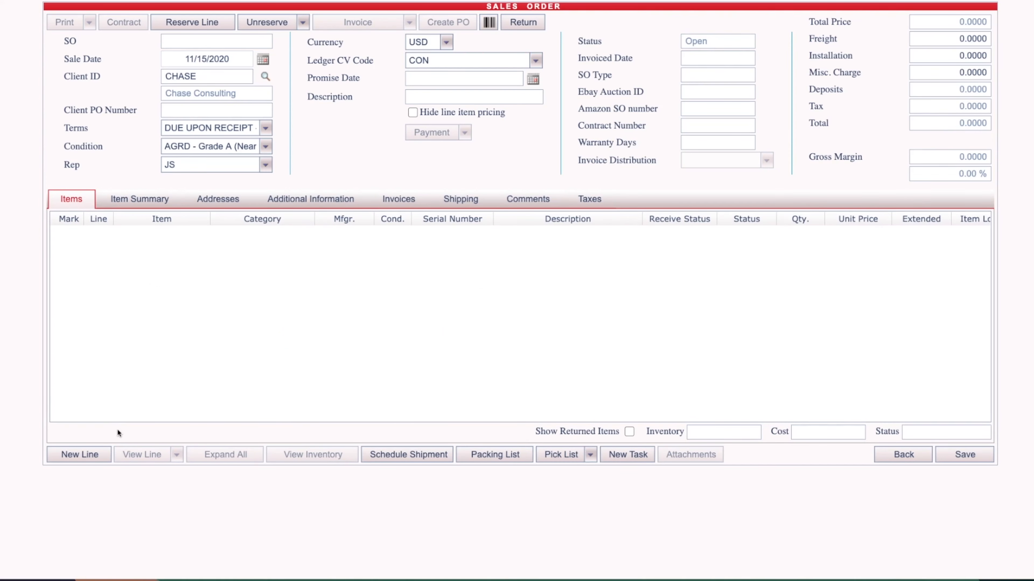
pyautogui.click(92, 455)
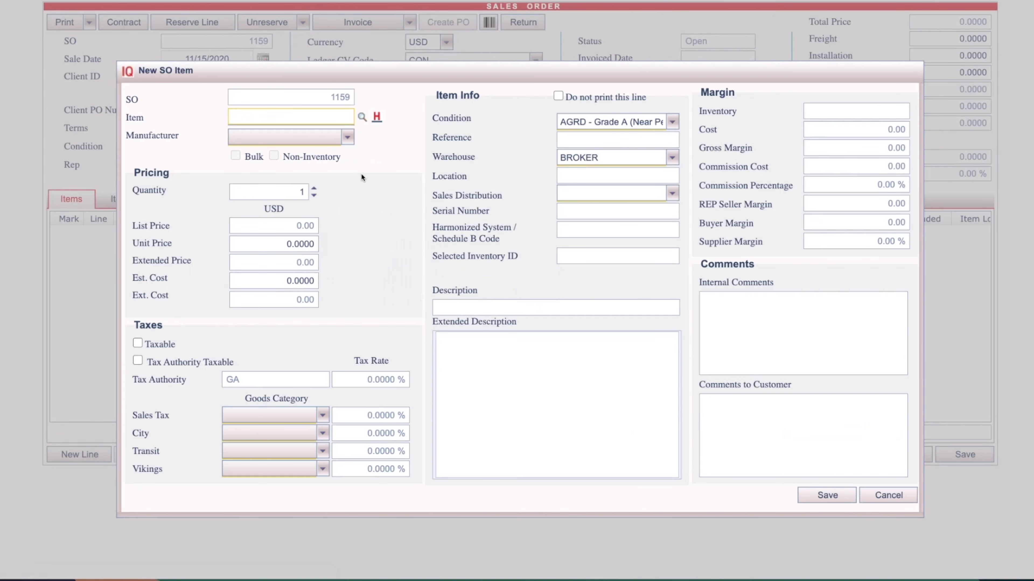
pyautogui.click(343, 118)
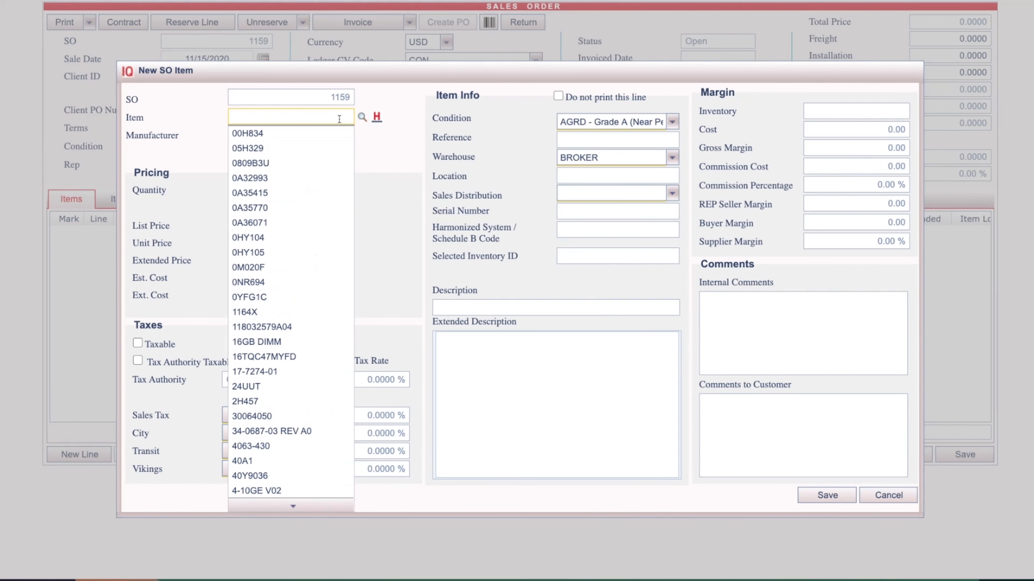
pyautogui.write('el')
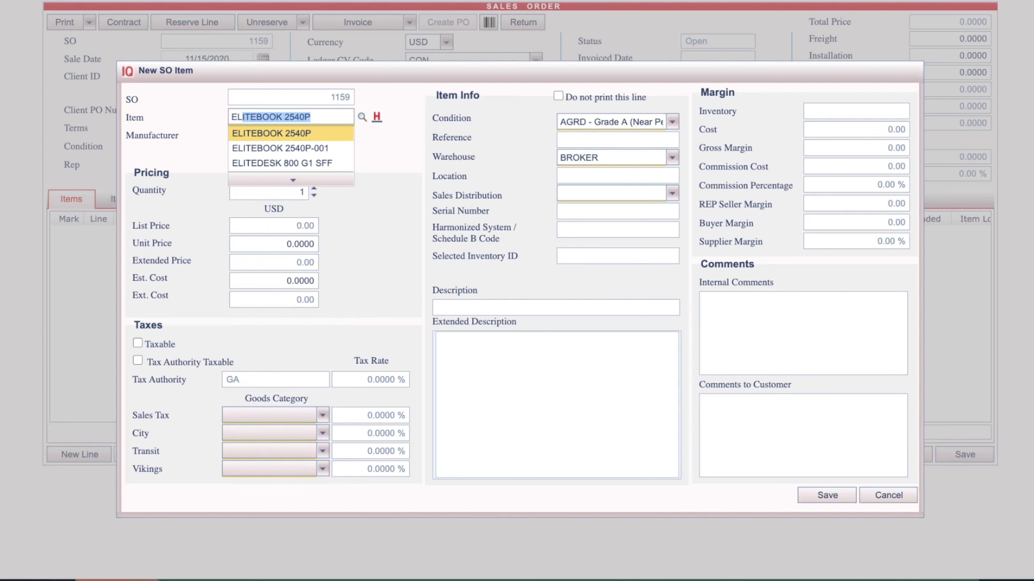
pyautogui.click(288, 135)
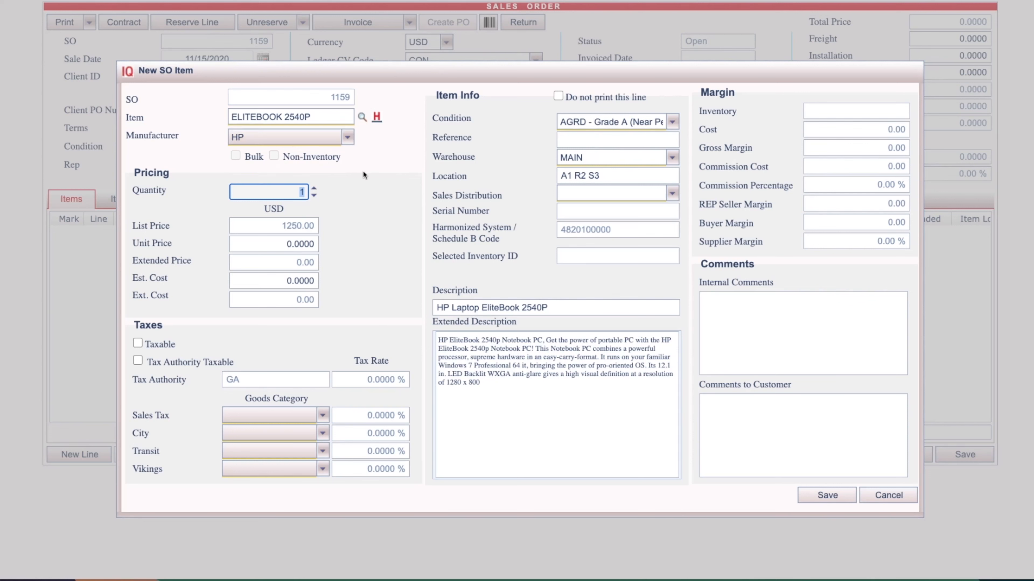
pyautogui.click(381, 119)
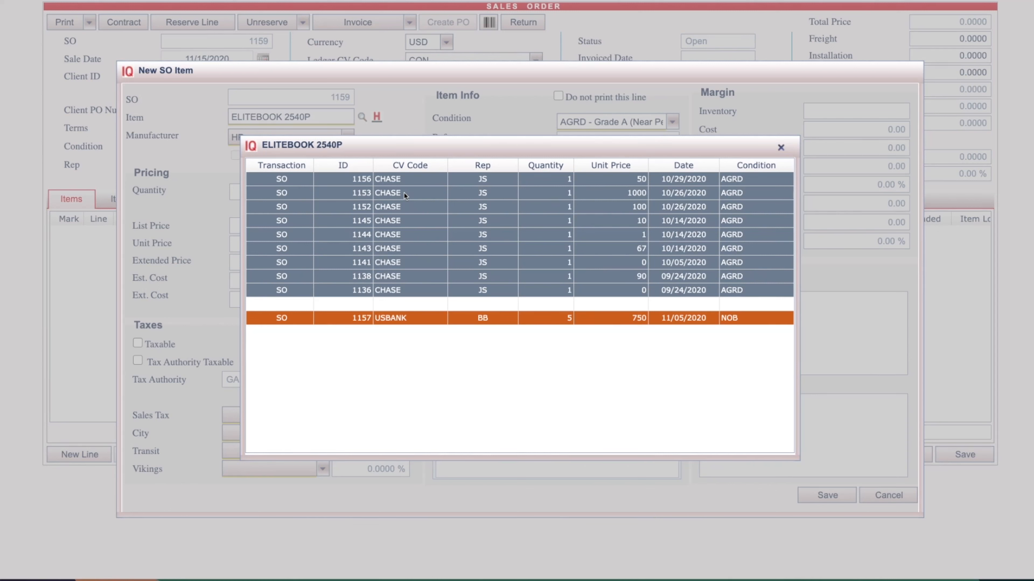
pyautogui.click(780, 148)
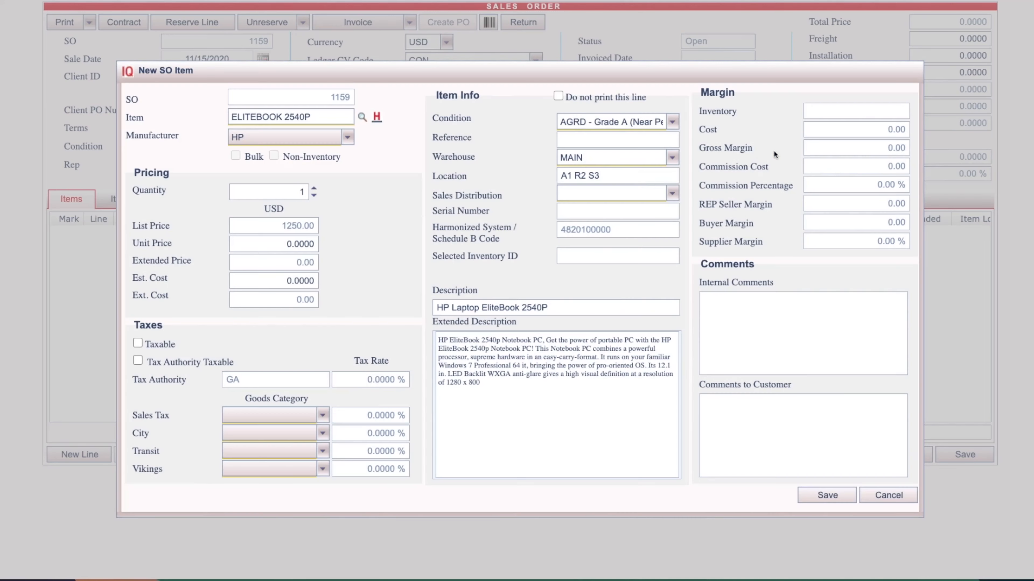
# Step: Set the new line's unit price to 900 and save the line to the sales order
pyautogui.click(277, 244)
pyautogui.write('0')
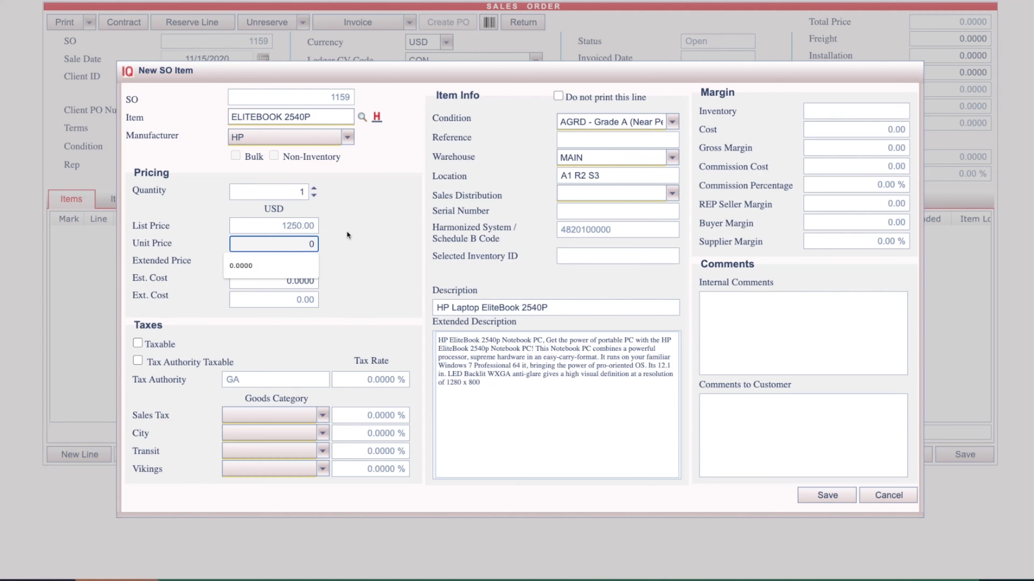
pyautogui.write('9000')
pyautogui.press('Tab')
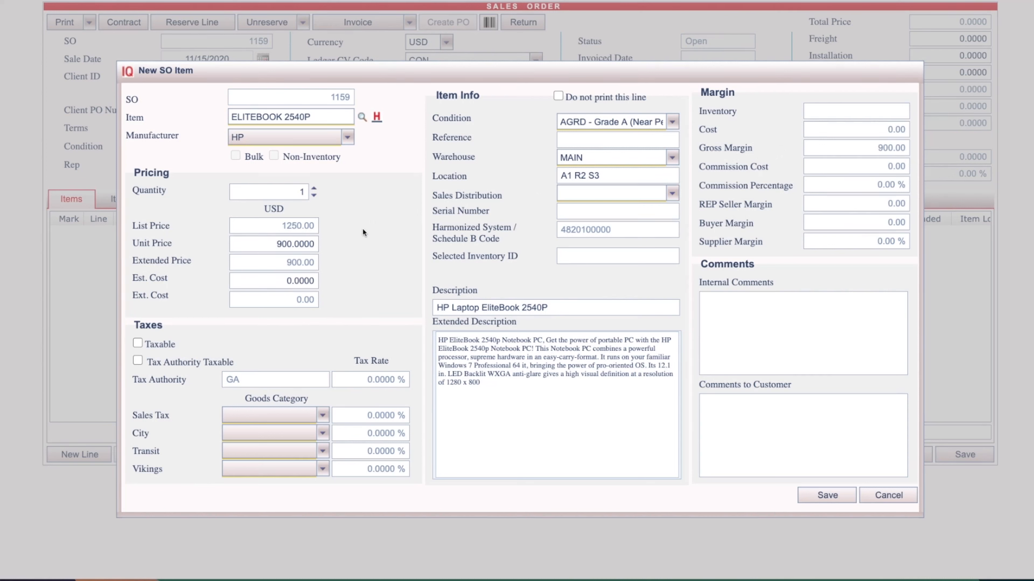
pyautogui.click(805, 474)
pyautogui.click(826, 497)
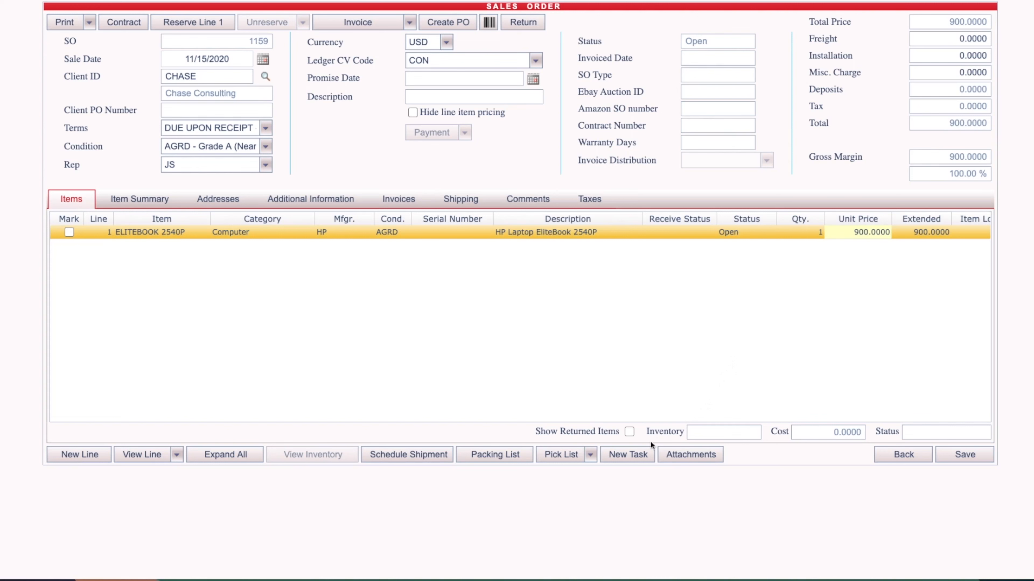
# Step: View the new task form for the sales order and close it without saving
pyautogui.click(639, 453)
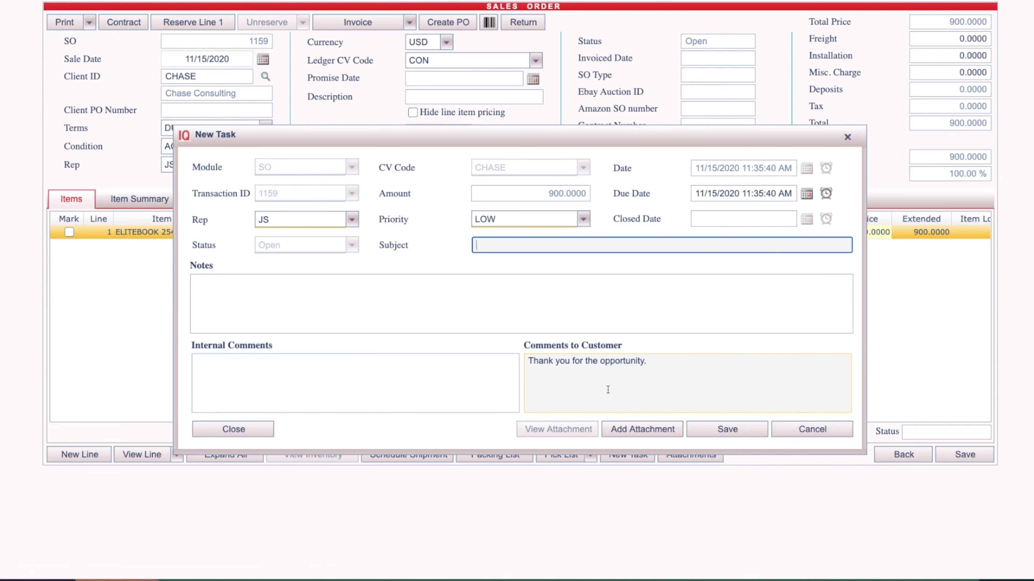
pyautogui.click(807, 430)
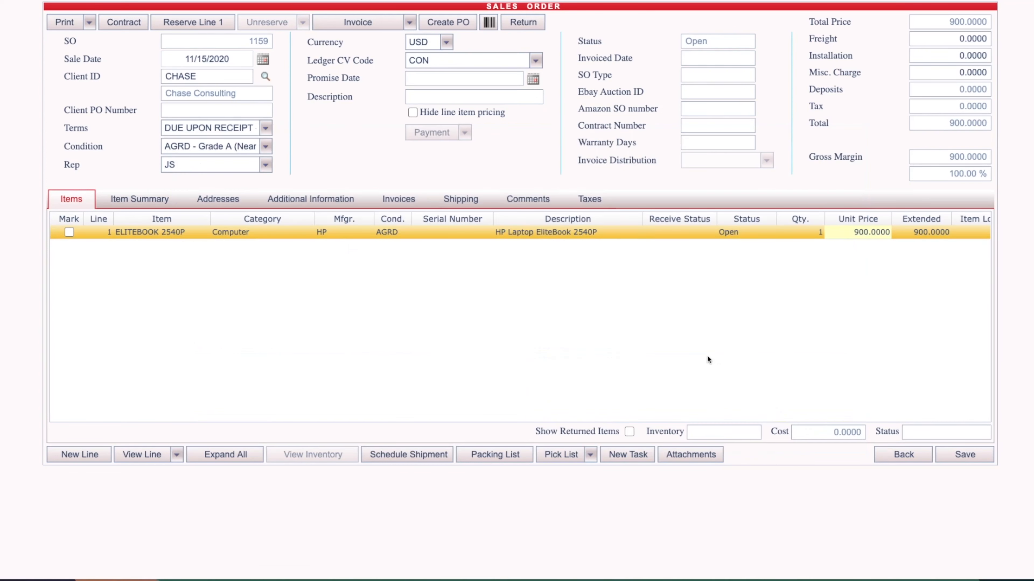
# Step: Reserve inventory unit 2270-0010 for line 1, excluding in-transit items and other condition codes from the available stock
pyautogui.click(197, 24)
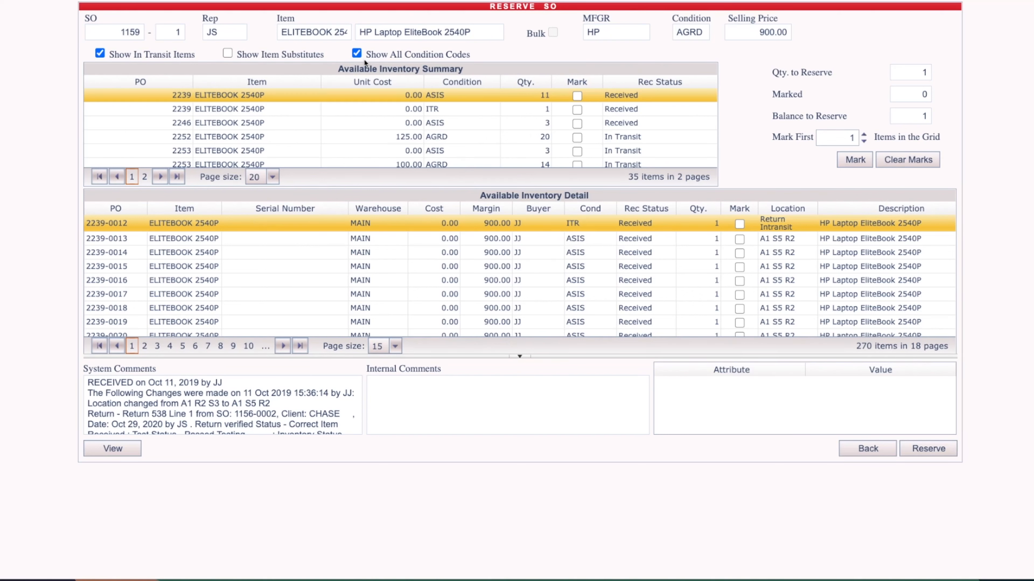
pyautogui.click(355, 54)
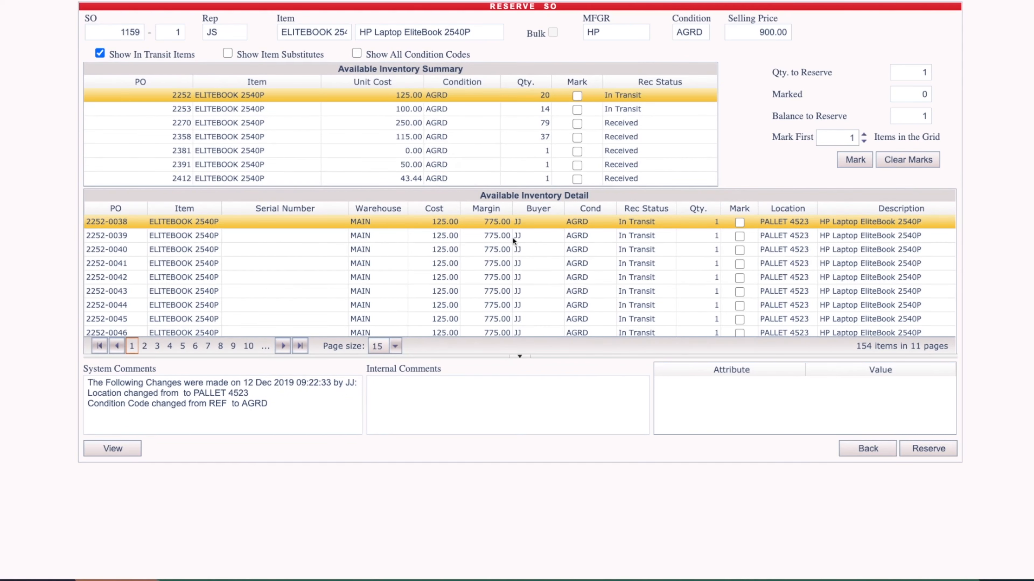
pyautogui.click(100, 53)
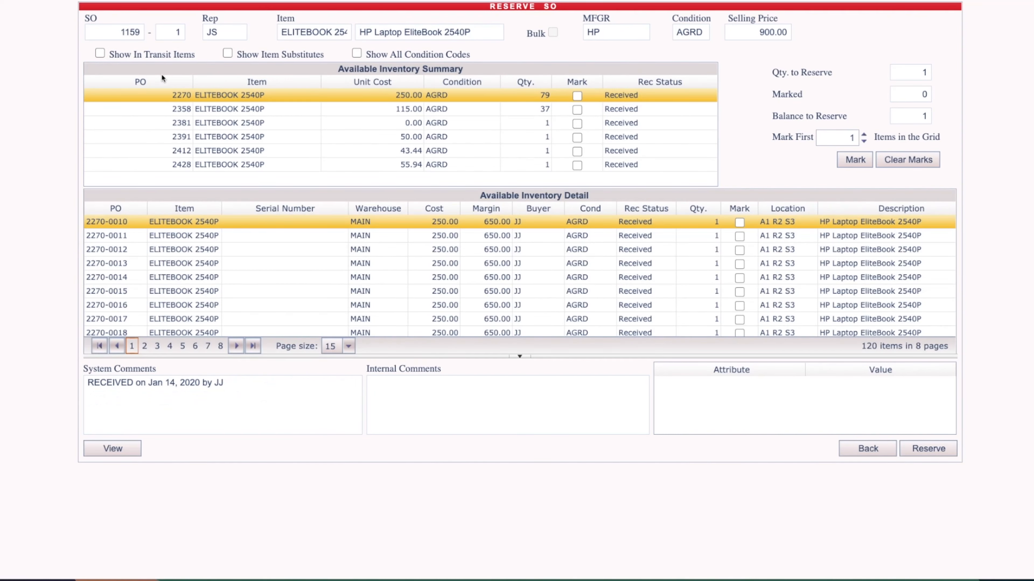
pyautogui.click(739, 222)
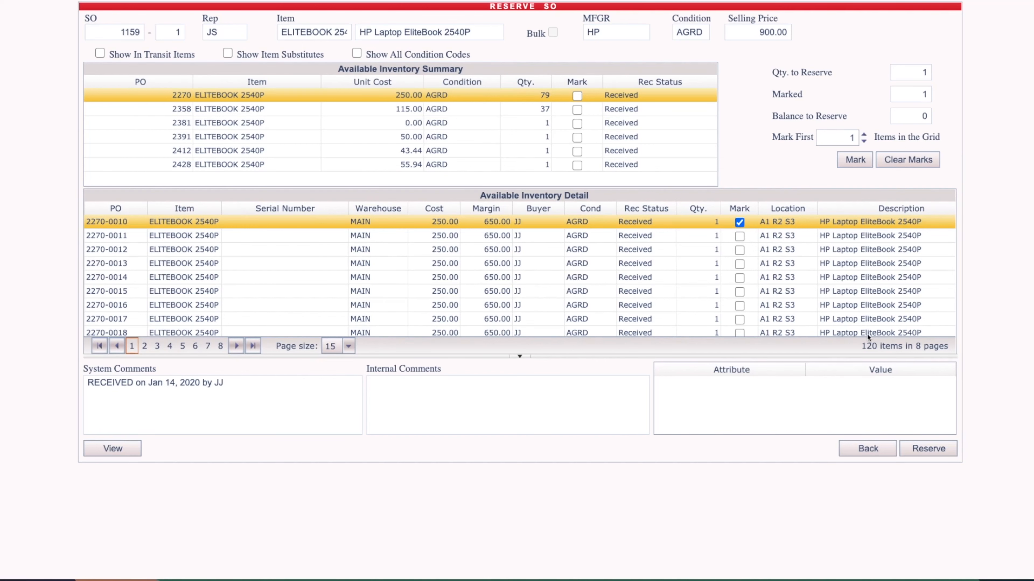
pyautogui.click(920, 449)
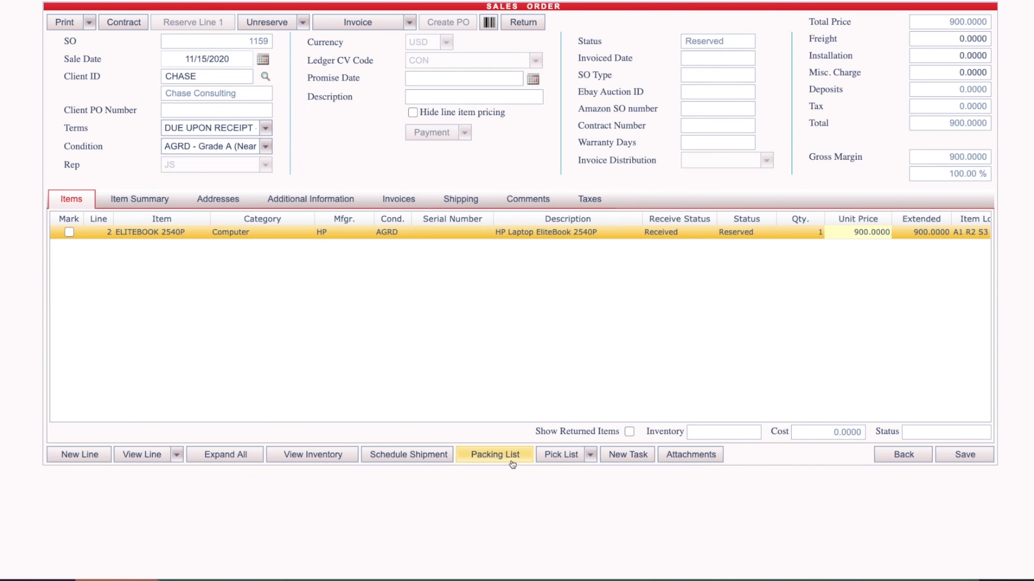
pyautogui.click(593, 464)
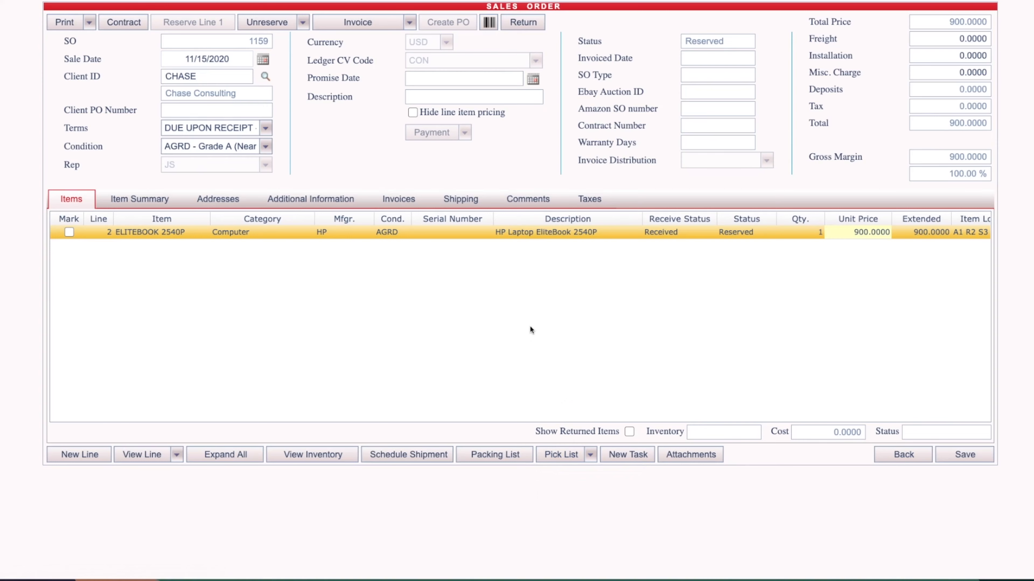
# Step: Preview the printable sales order report, look through the page, and close the report
pyautogui.click(64, 22)
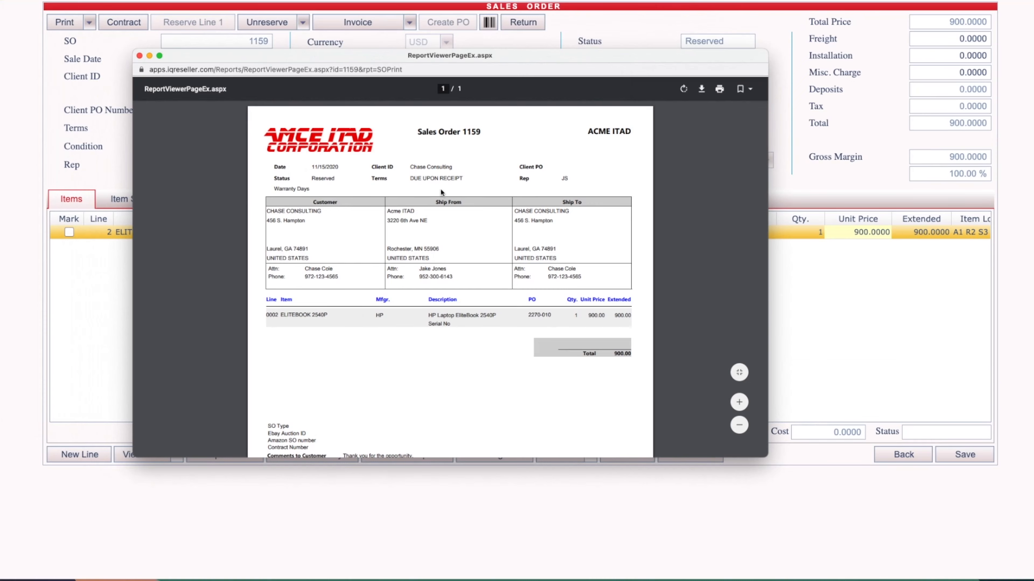
pyautogui.scroll(-5, 441, 203)
pyautogui.scroll(5, 439, 219)
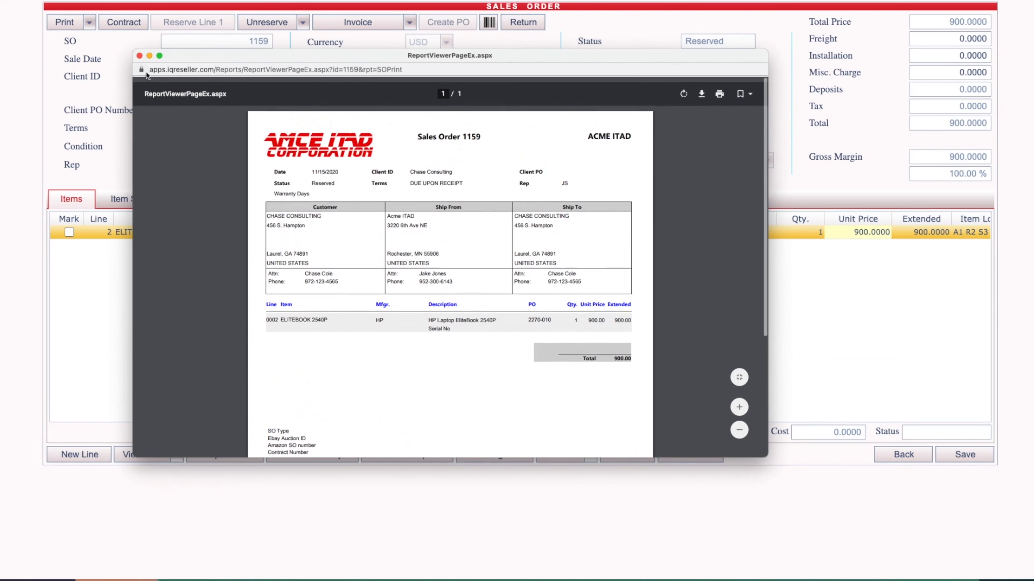
pyautogui.click(139, 56)
# Step: Review the sales order's print setup options and close them without saving
pyautogui.click(88, 23)
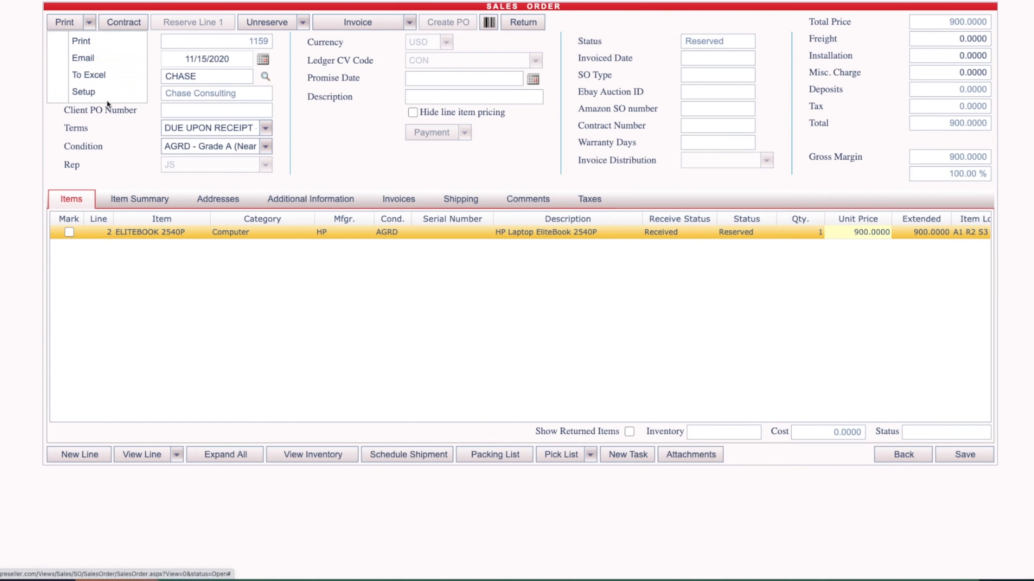
pyautogui.click(107, 92)
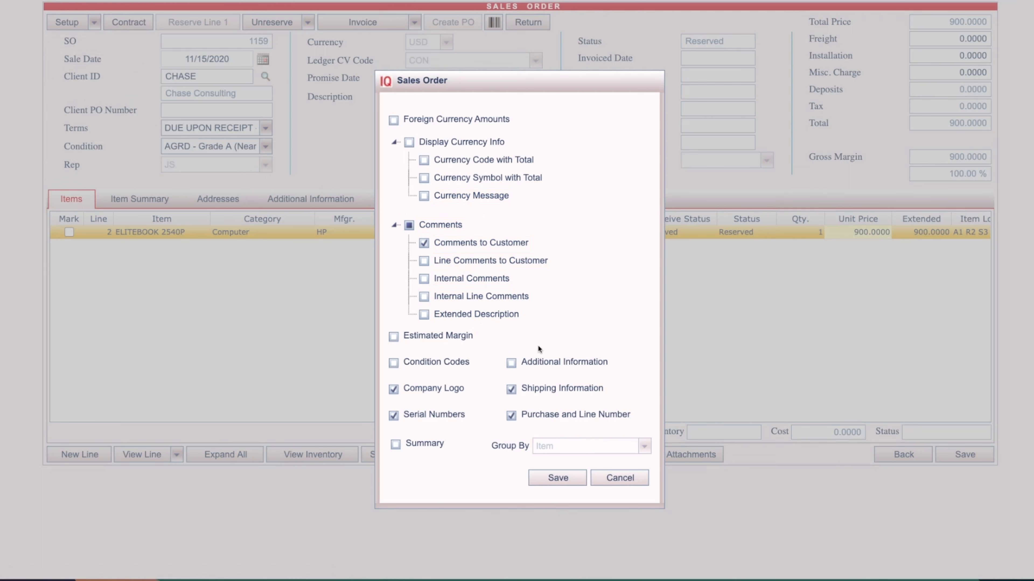
pyautogui.click(619, 477)
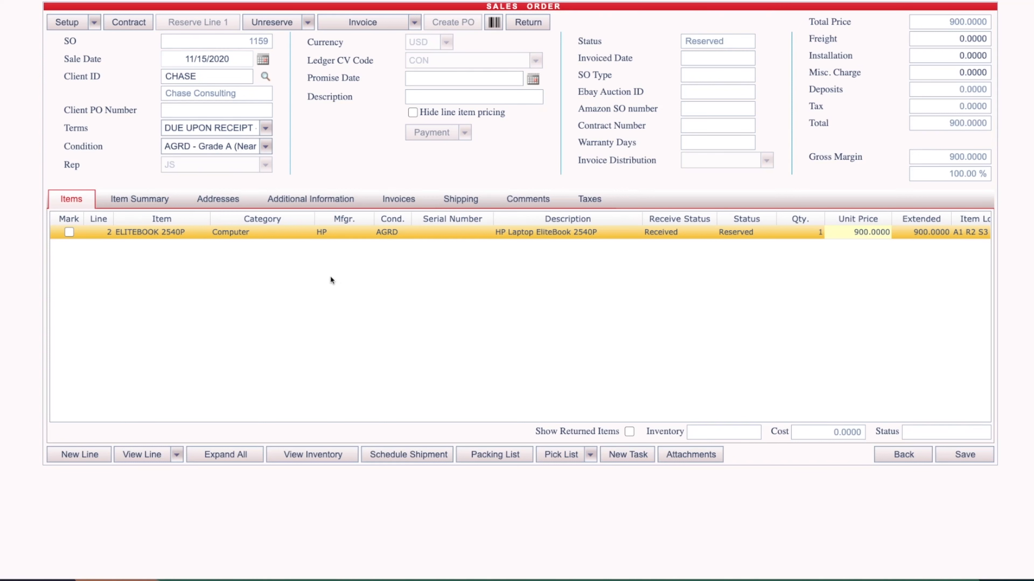
# Step: Schedule a shipment for the order, review its provider, service, payment type and billing account choices without changing them, and return to the order items
pyautogui.click(400, 454)
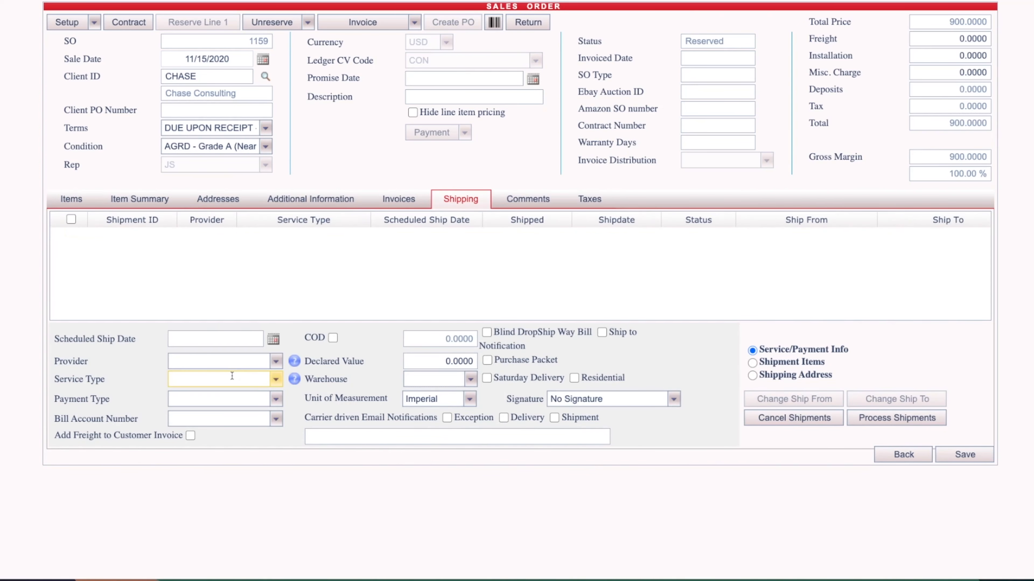
pyautogui.click(188, 362)
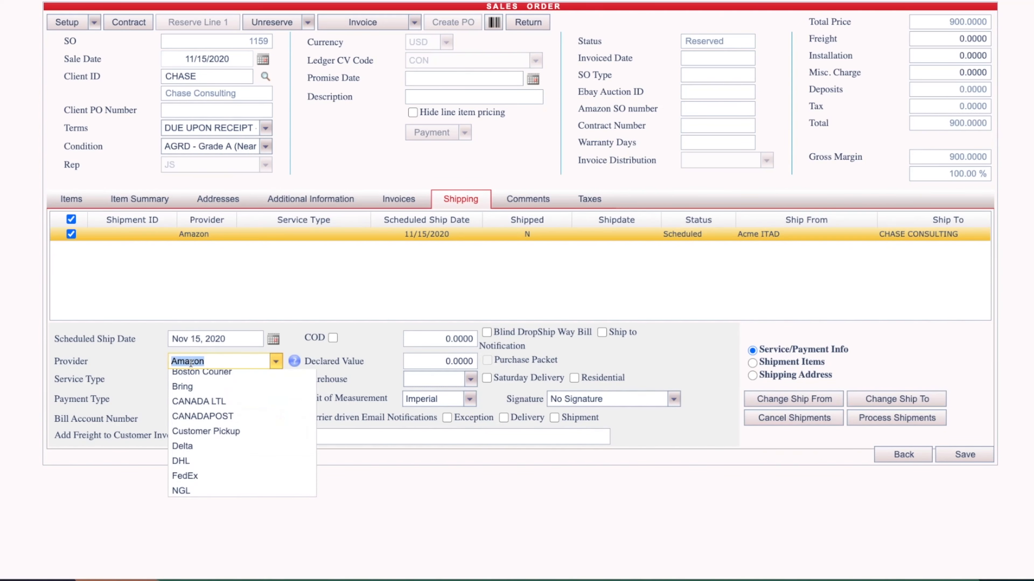
pyautogui.click(136, 471)
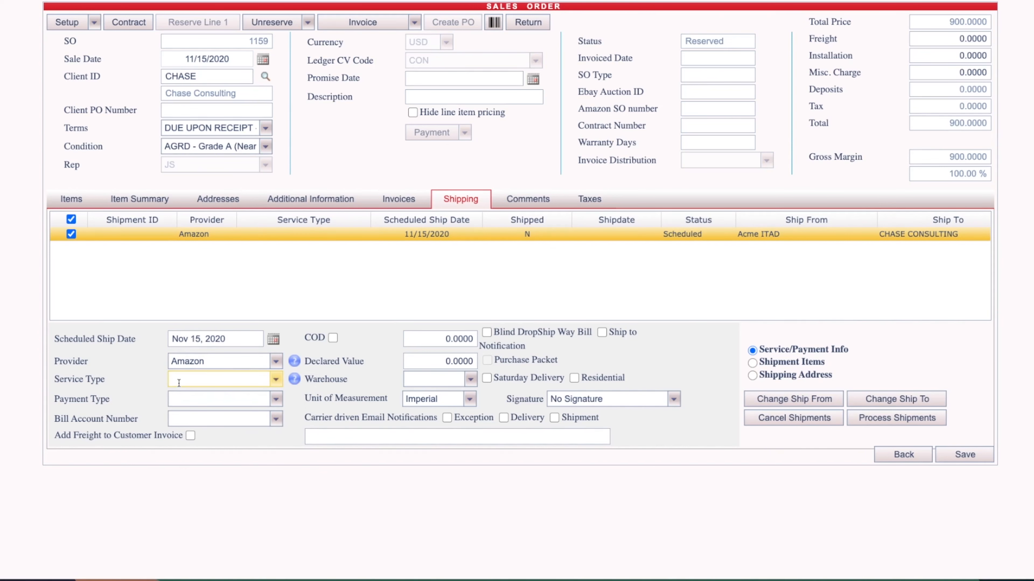
pyautogui.click(179, 380)
pyautogui.moveTo(135, 412); pyautogui.dragTo(181, 402)
pyautogui.click(182, 400)
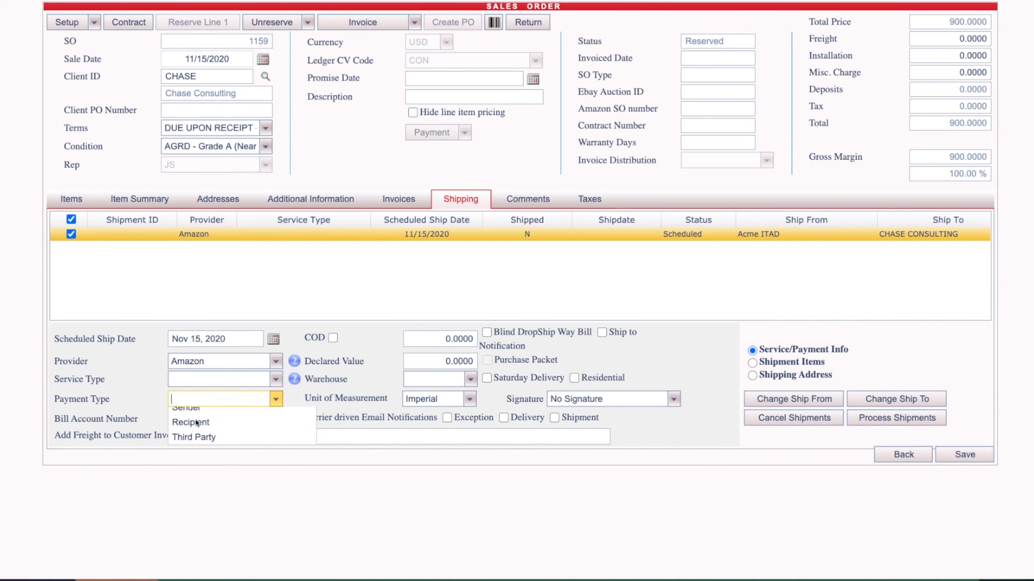
pyautogui.click(155, 421)
pyautogui.click(204, 421)
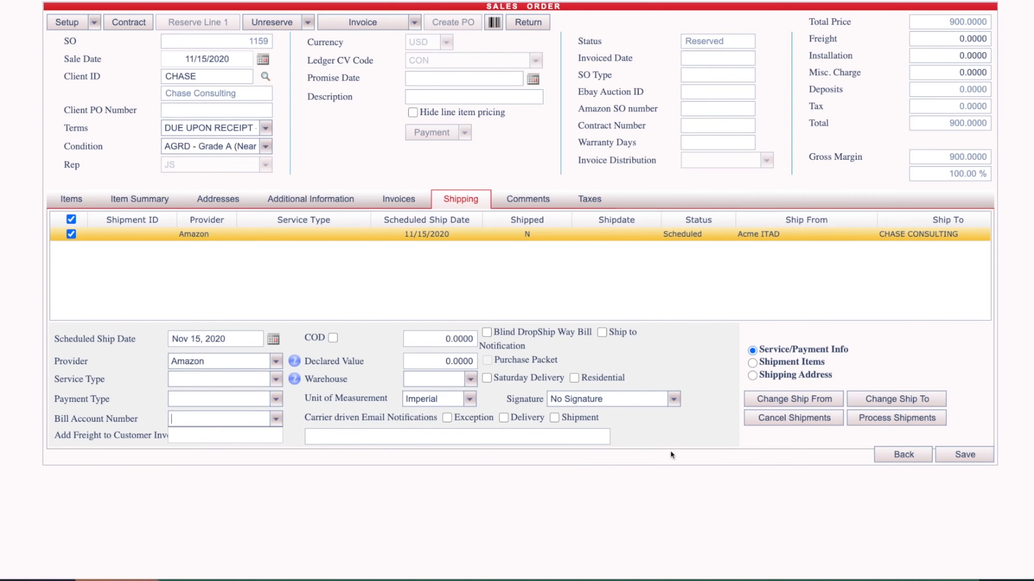
pyautogui.click(668, 423)
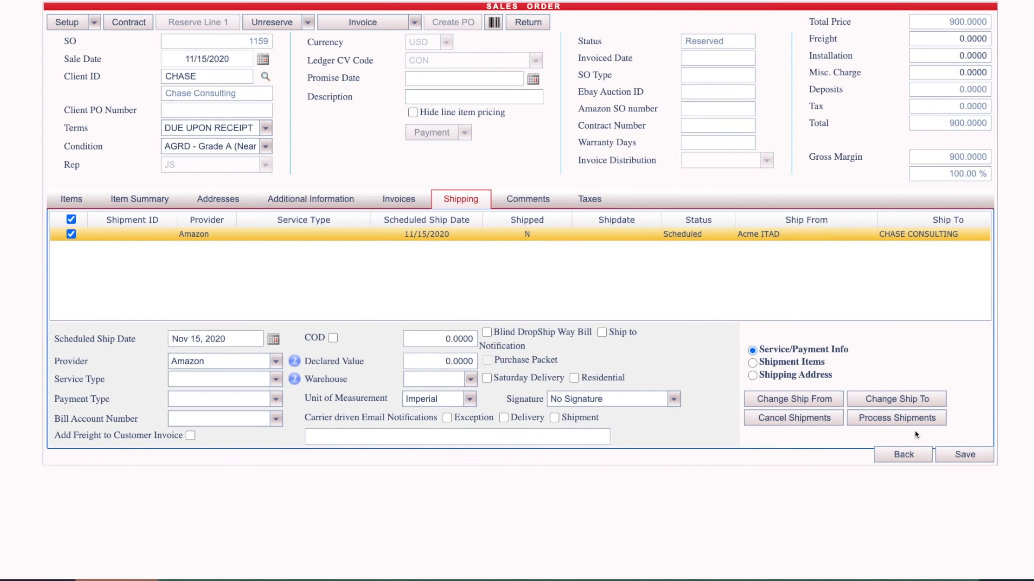
pyautogui.click(71, 198)
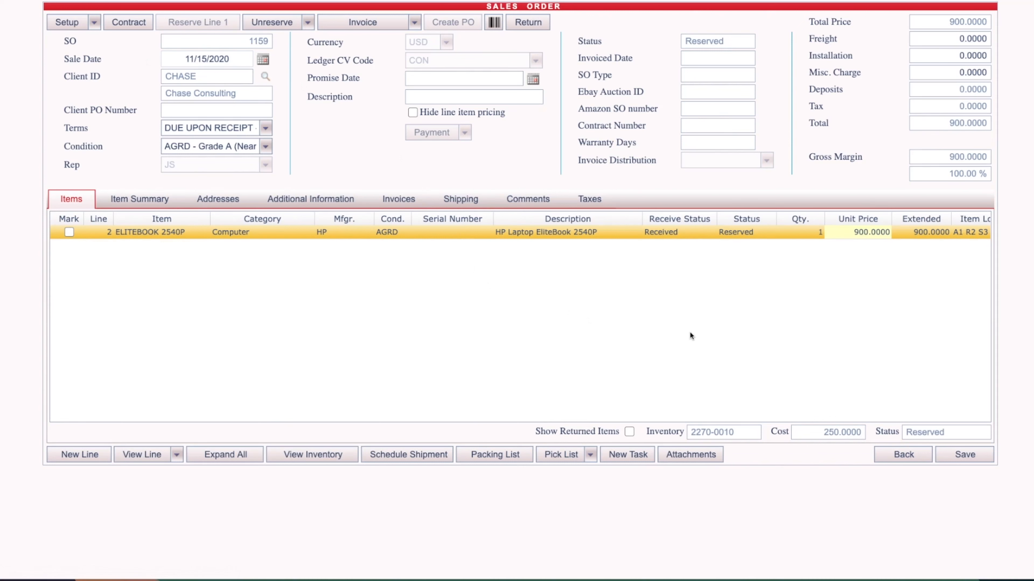